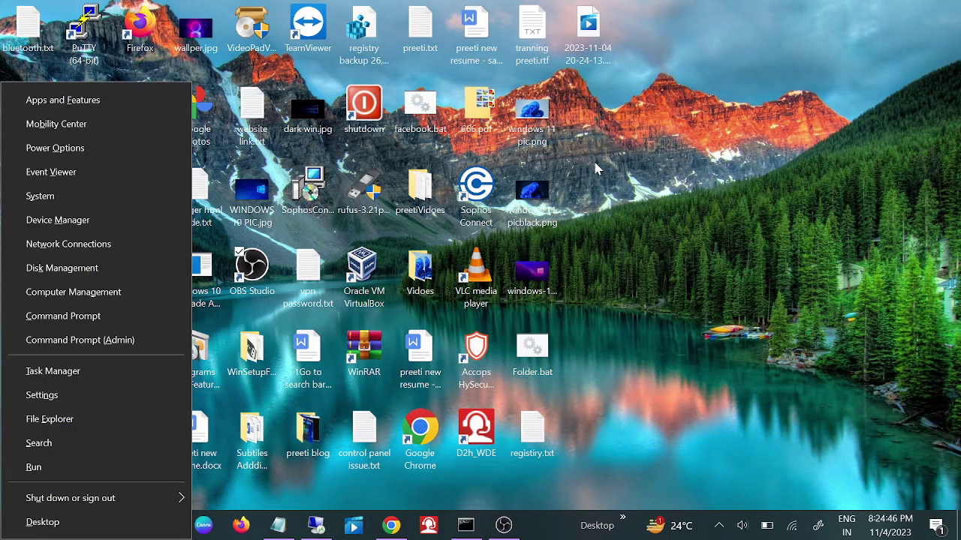
Select Device Manager from the system tools list.
key(Down)
key(Down)
key(Down)
key(Down)
key(Down)
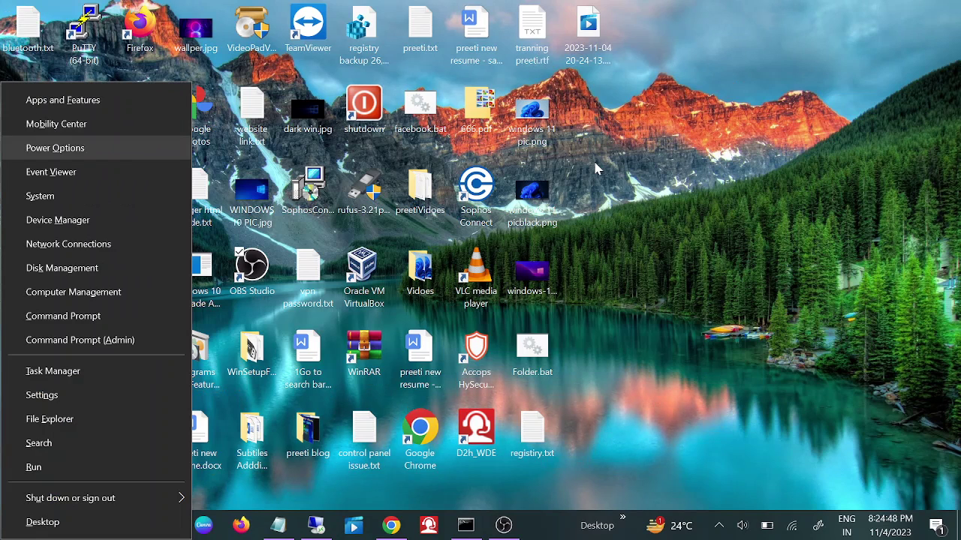
key(Down)
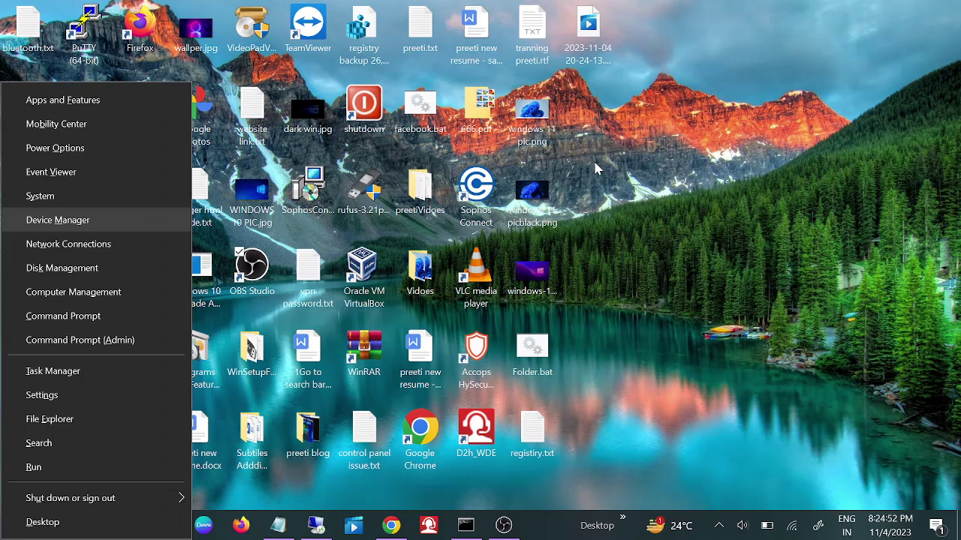
key(Escape)
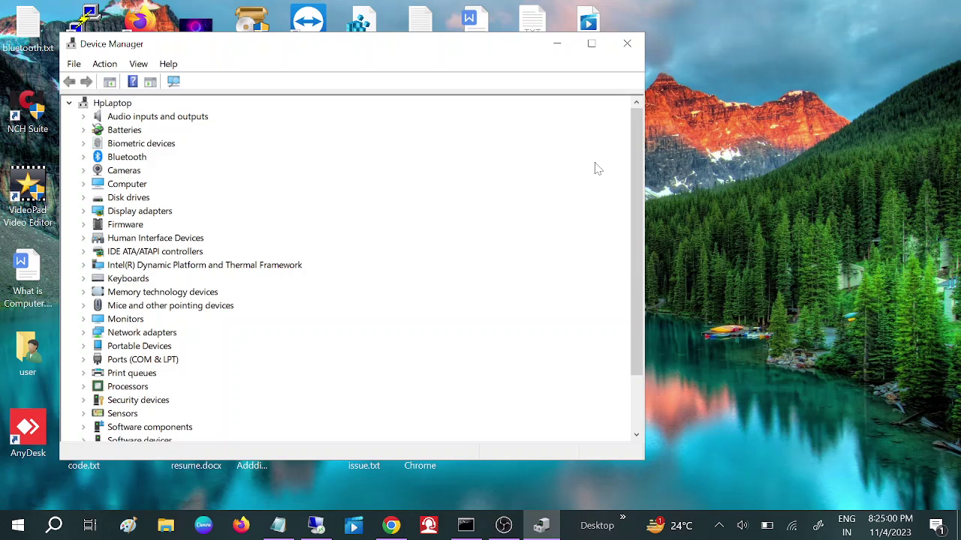
Launch Device Manager with the devmgmt.msc command from the Run box.
key(super+r)
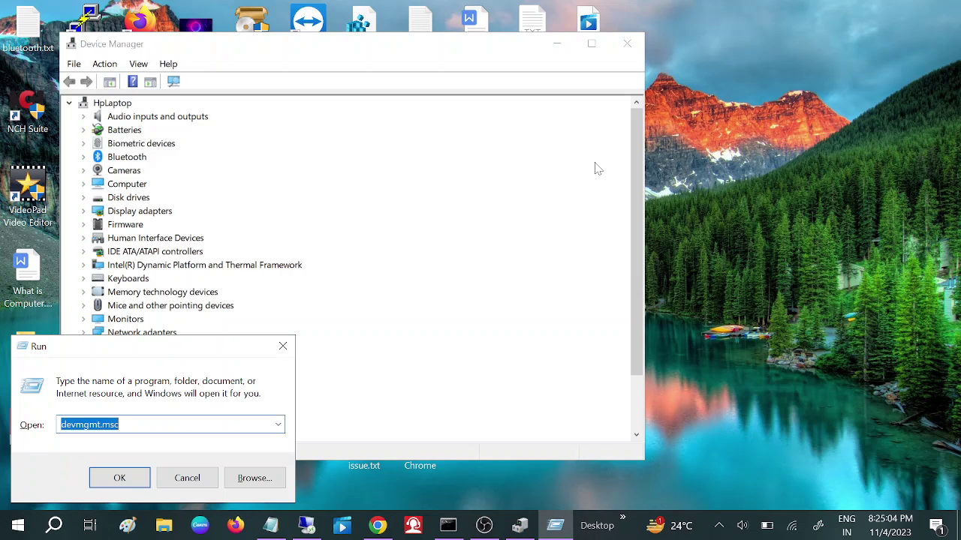
text(dev)
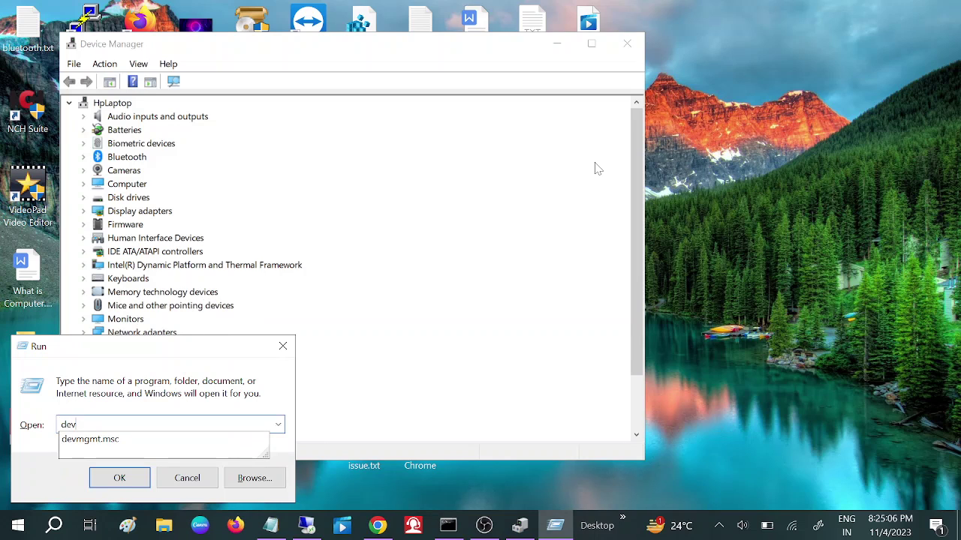
key(Down)
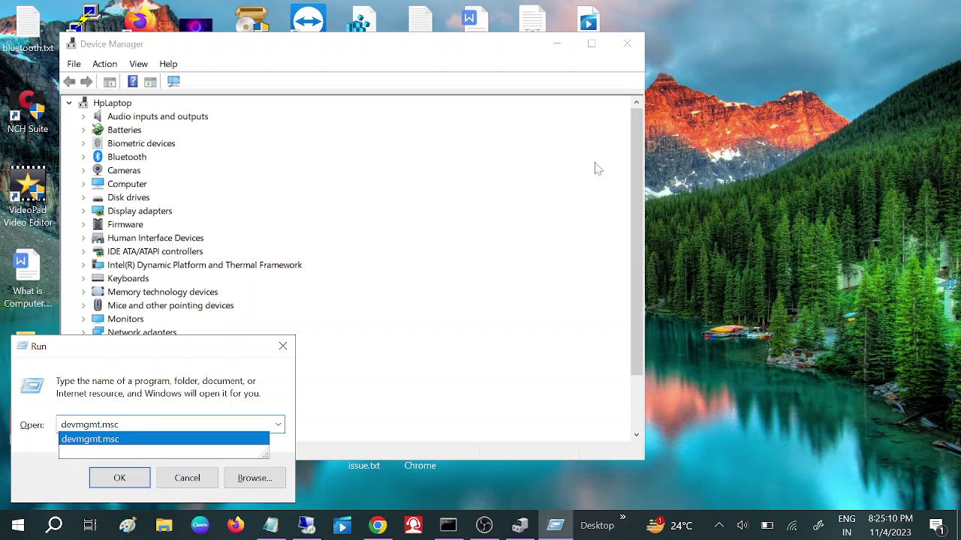
key(Return)
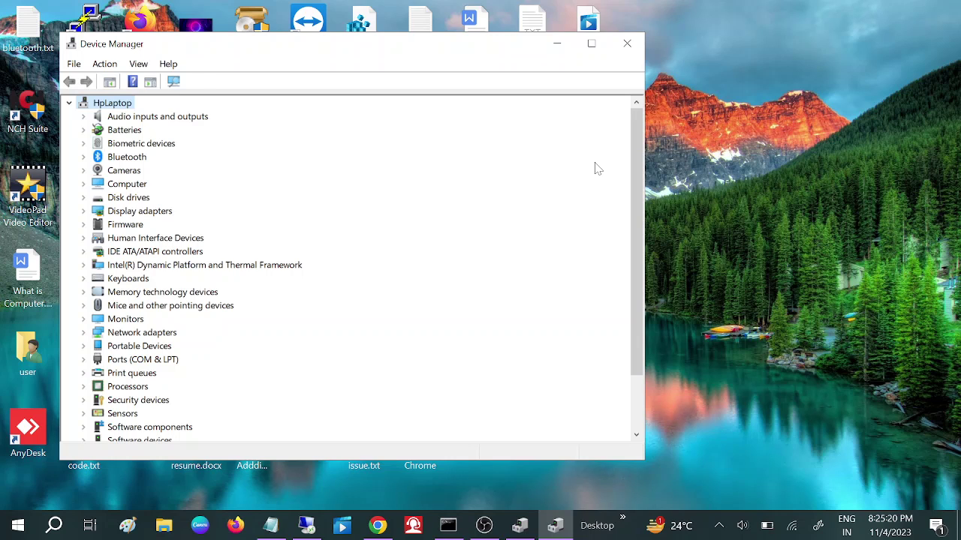
Expand Mice and other pointing devices and start Update driver on HID-compliant mouse.
key(Down)
key(Down)
key(Down)
key(Down)
key(Down)
key(Down)
key(Down)
key(Down)
key(Down)
key(Down)
key(Down)
key(Down)
key(Down)
key(Down)
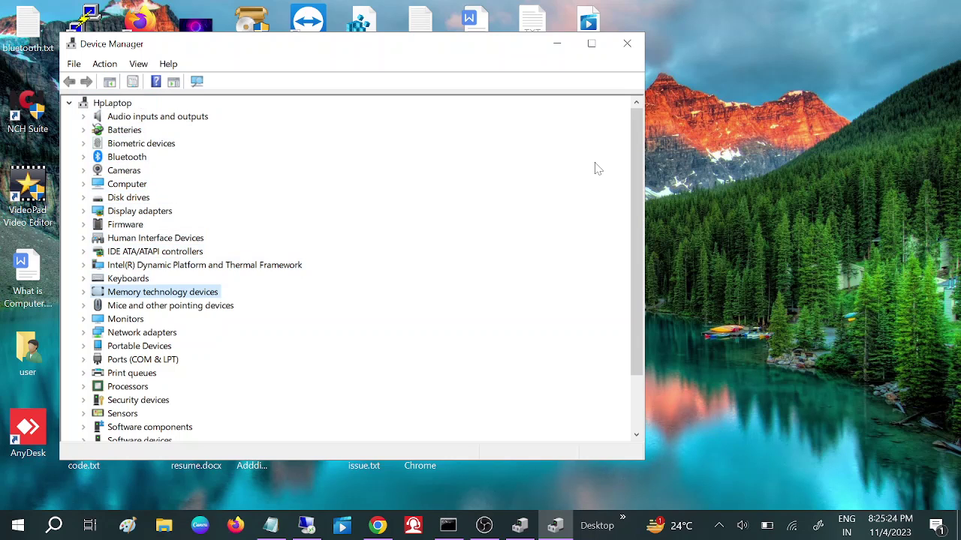
key(Down)
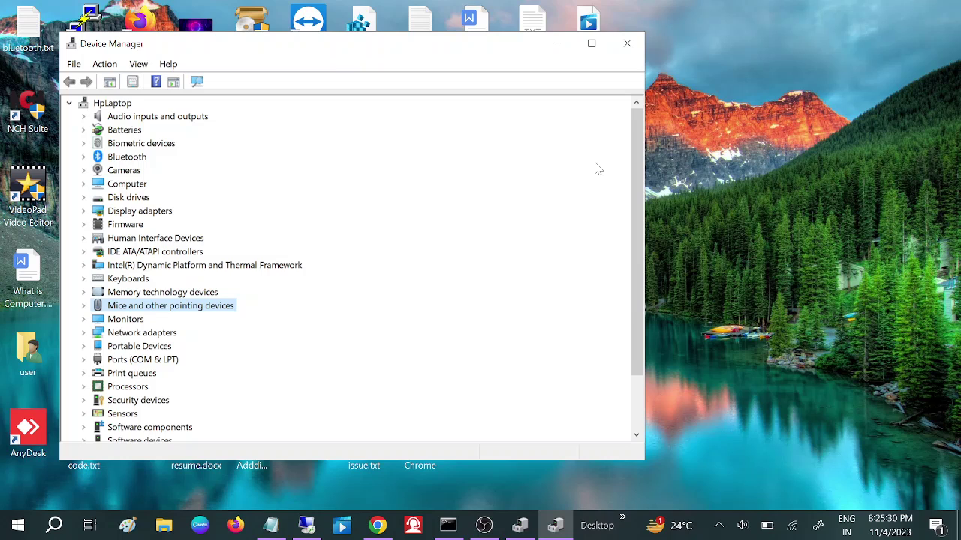
key(Right)
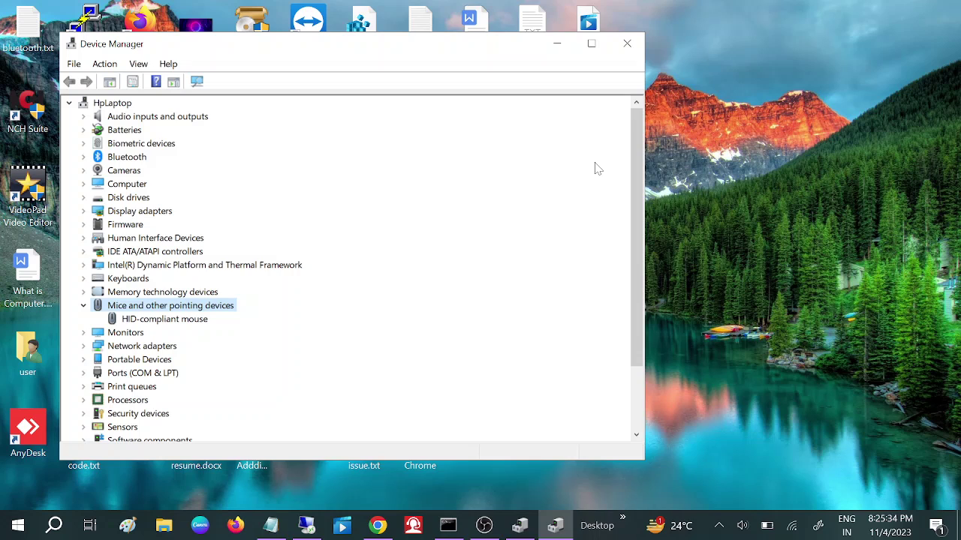
key(Down)
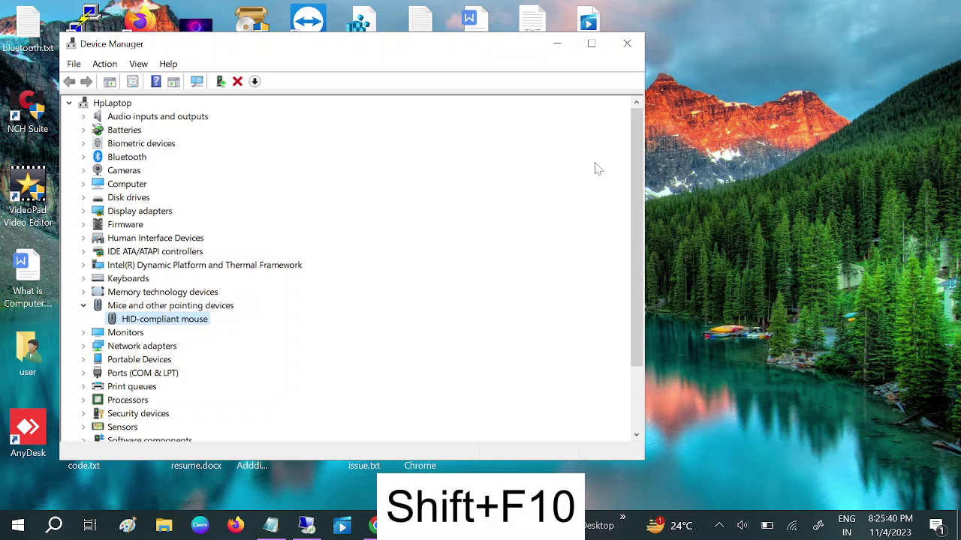
key(shift+F10)
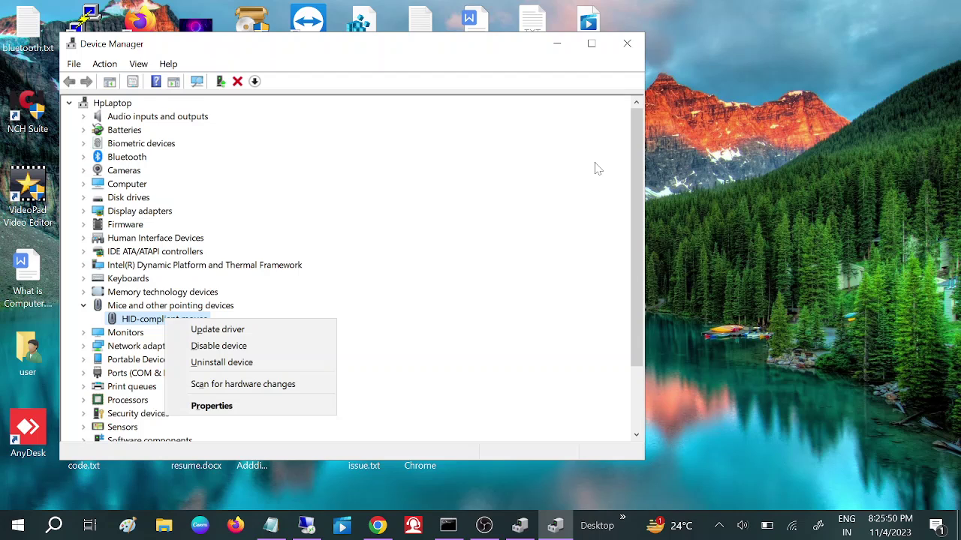
key(Down)
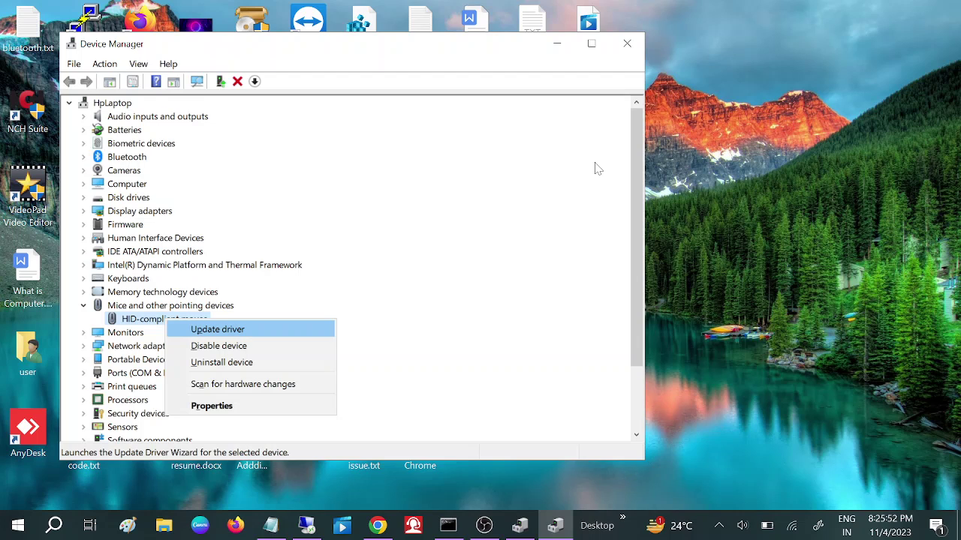
key(Return)
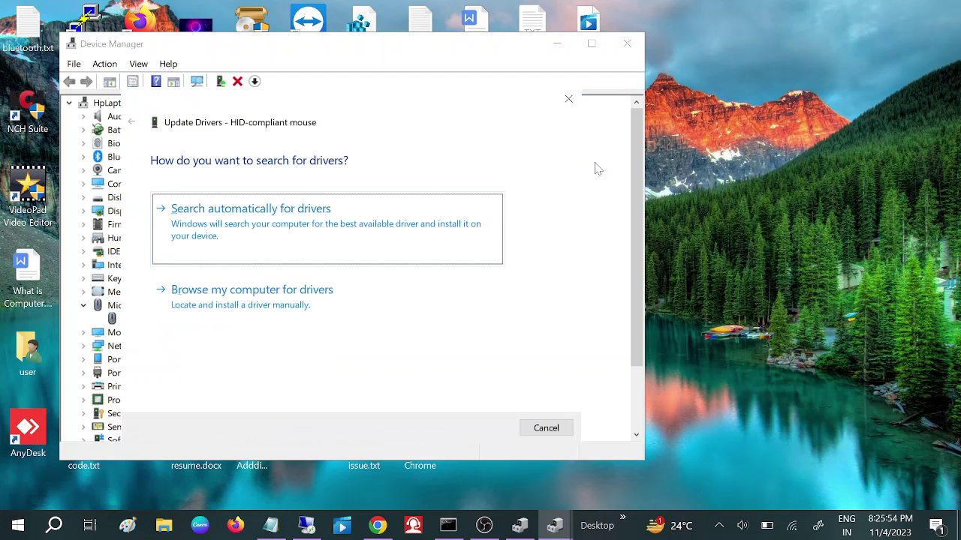
Search automatically for the HID-compliant mouse driver, then close the wizard once it reports the best driver is installed.
key(Return)
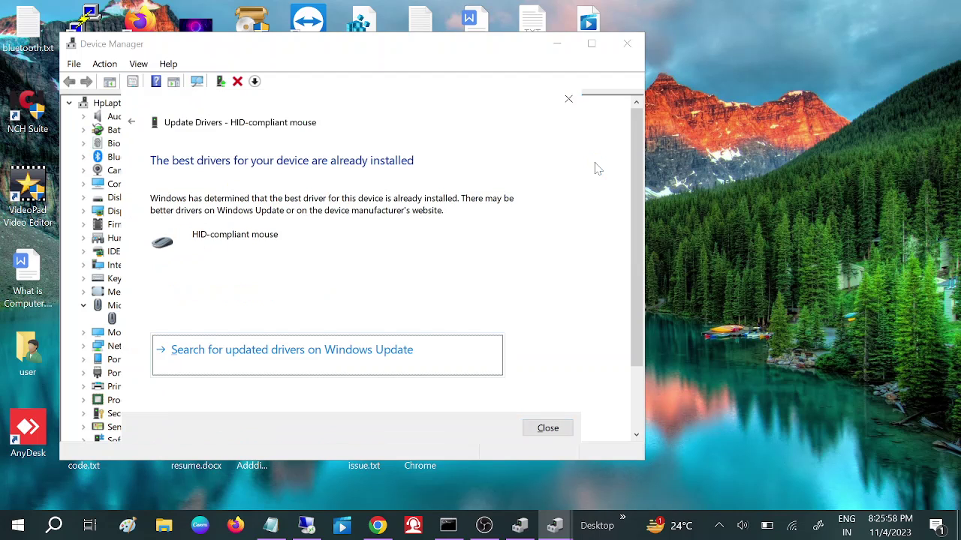
key(Tab)
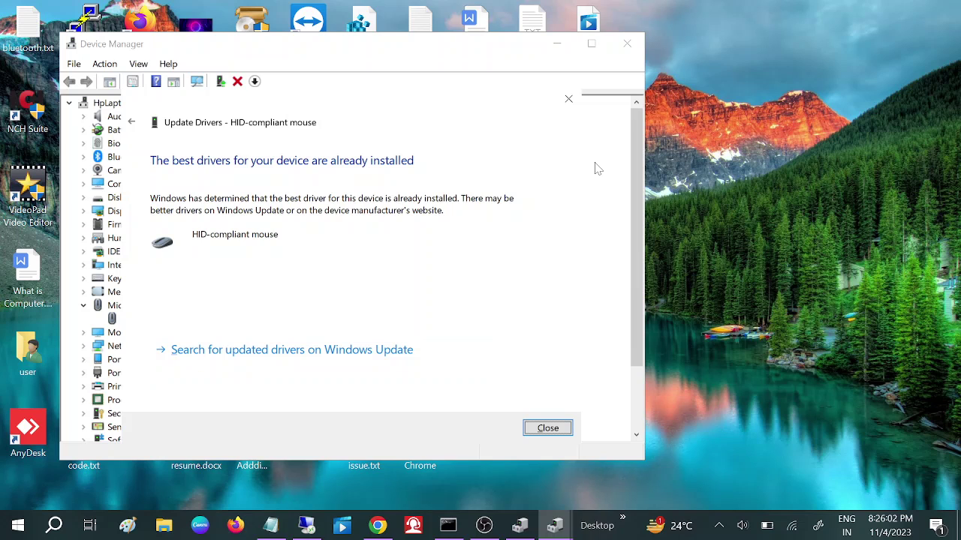
key(Return)
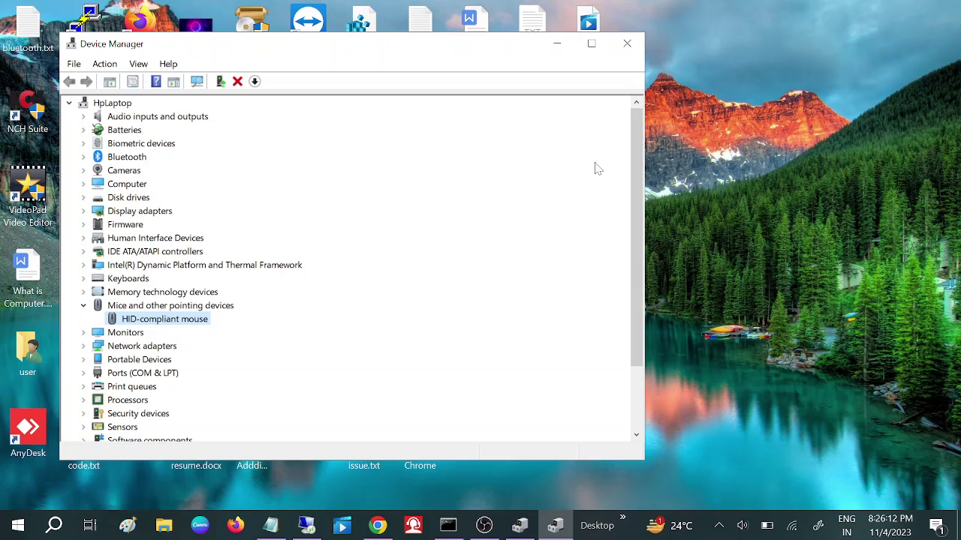
Restart the HID-compliant mouse driver update, choosing to browse the computer for drivers.
key(shift+F10)
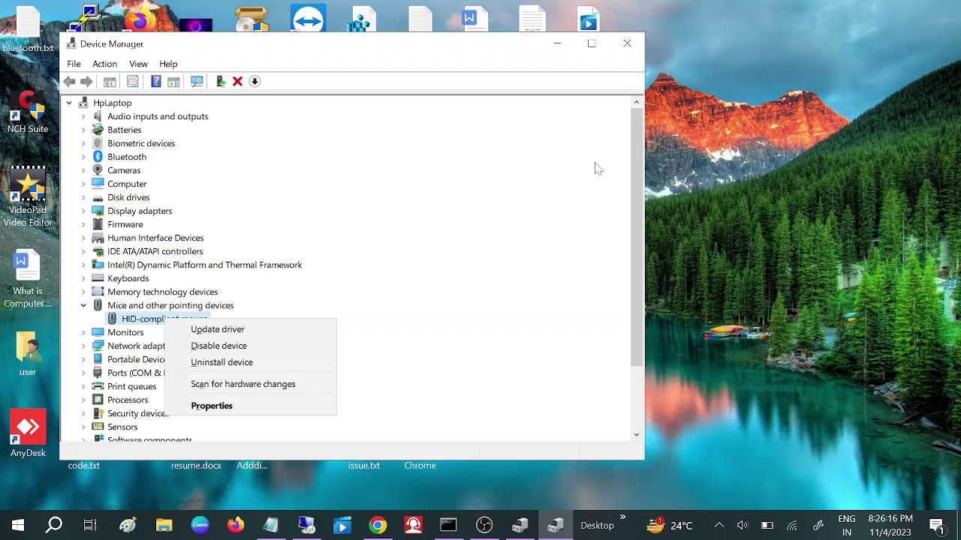
key(Down)
key(Return)
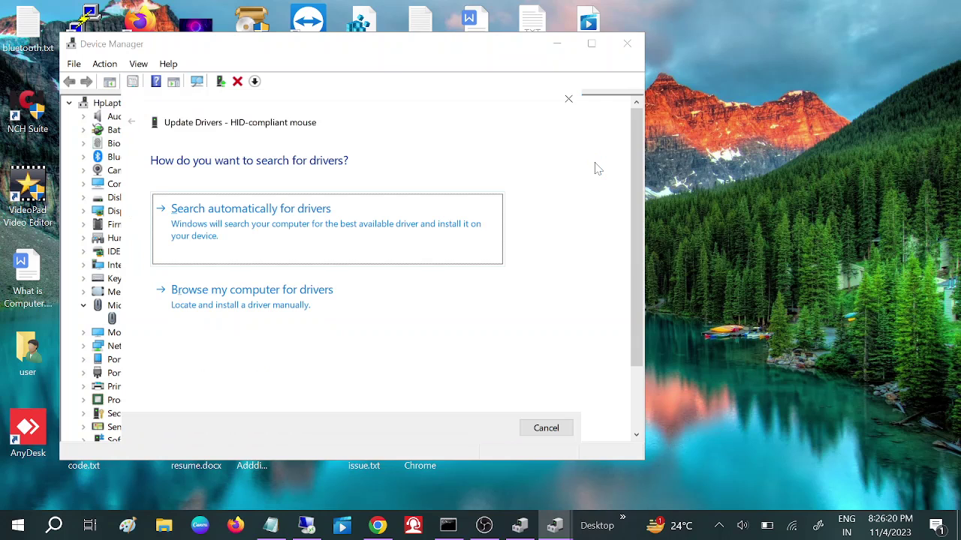
key(Tab)
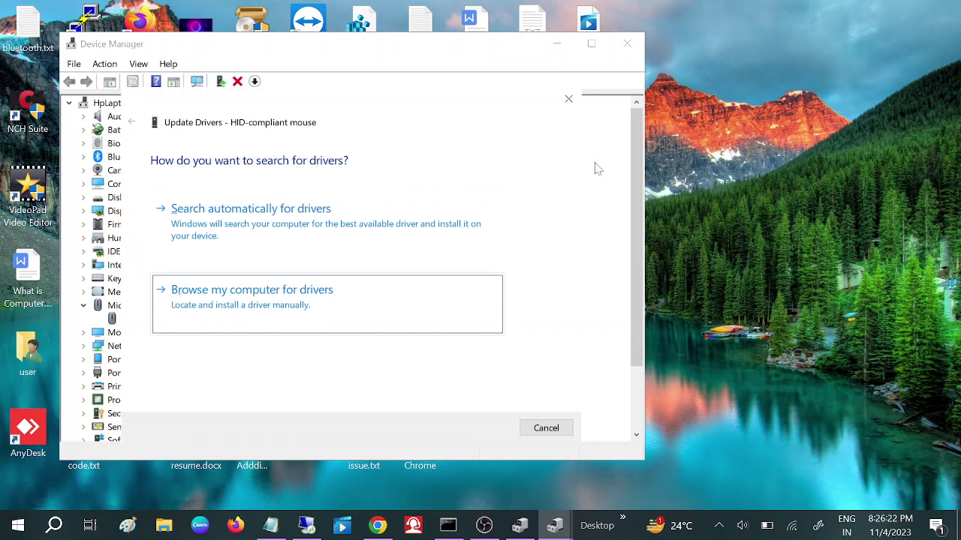
key(Return)
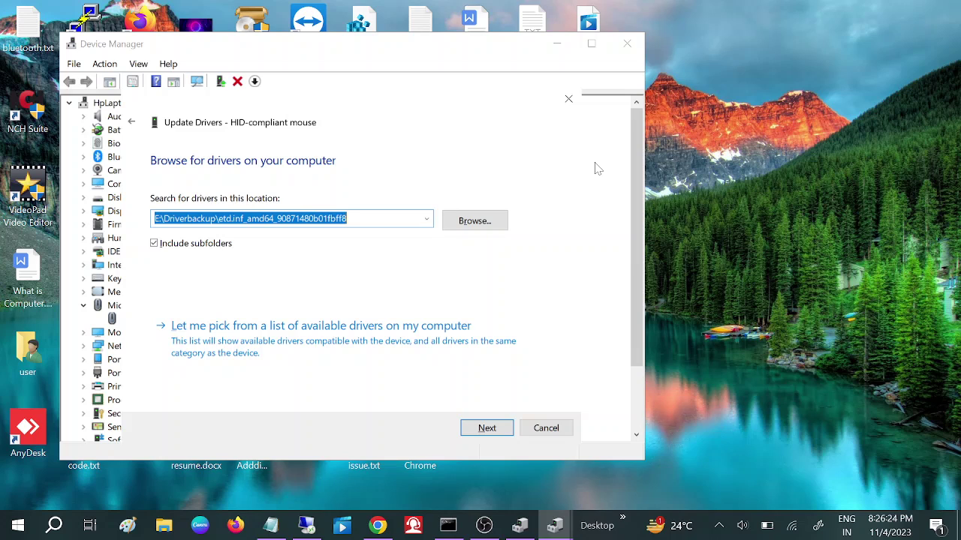
Pick HID-compliant mouse from the compatible driver list, install it and close the wizard.
key(Tab)
key(Tab)
key(Tab)
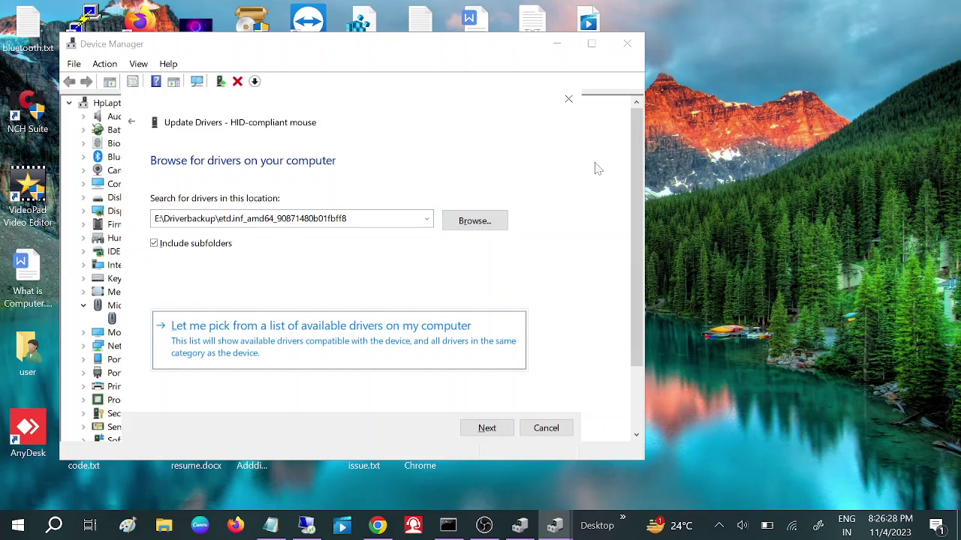
key(Return)
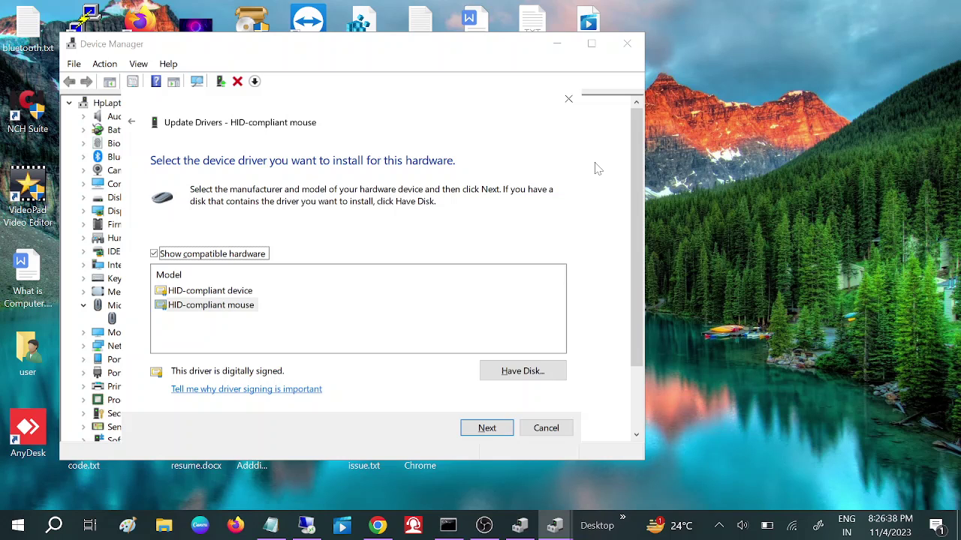
key(Tab)
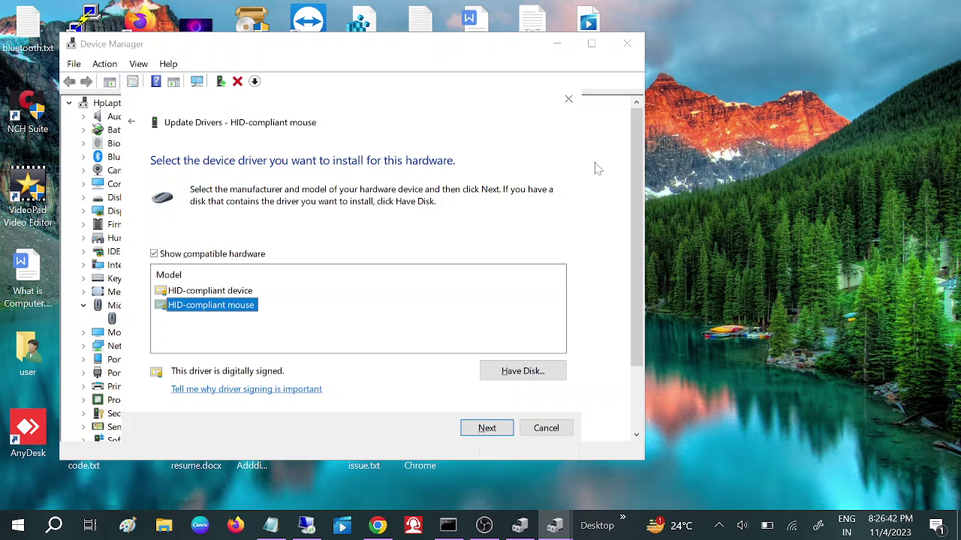
key(Return)
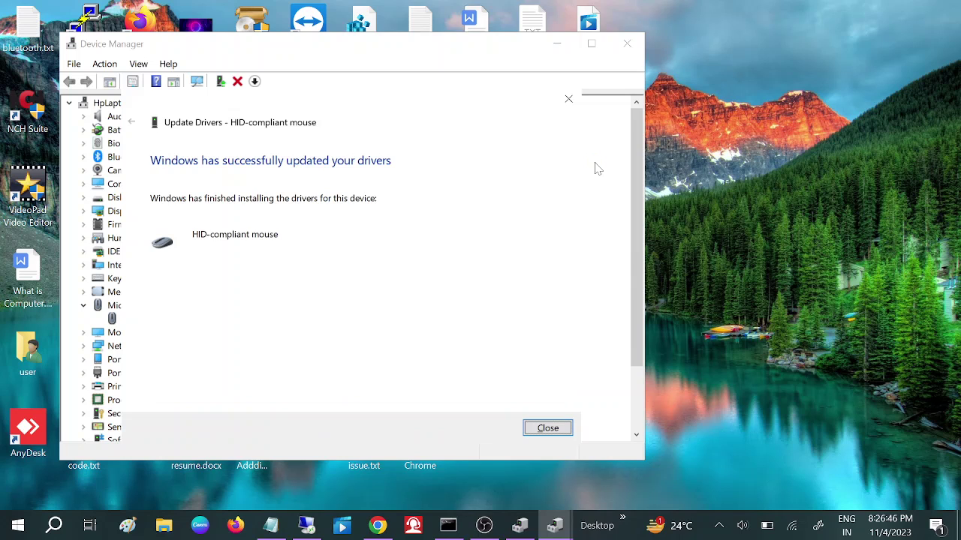
key(Return)
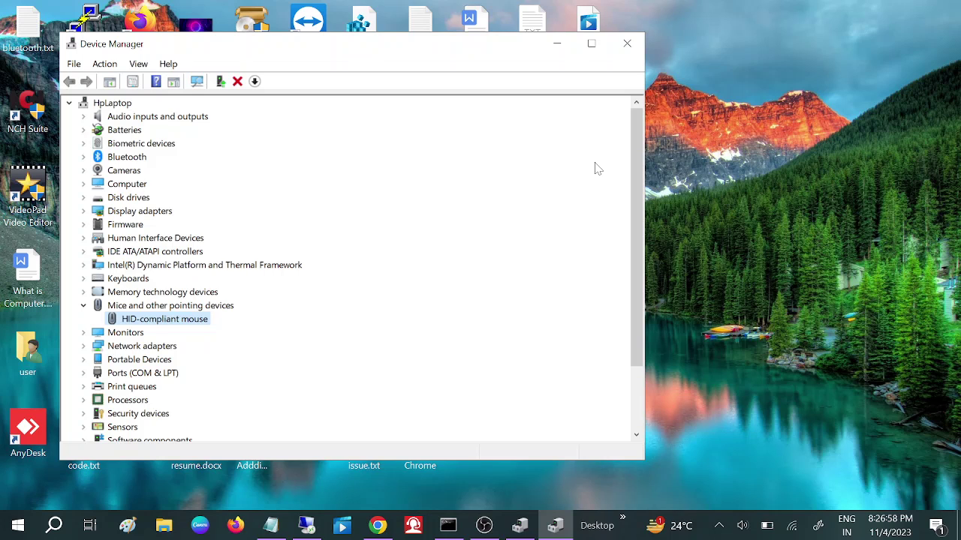
Uninstall the HID-compliant mouse device and confirm the removal.
key(shift+F10)
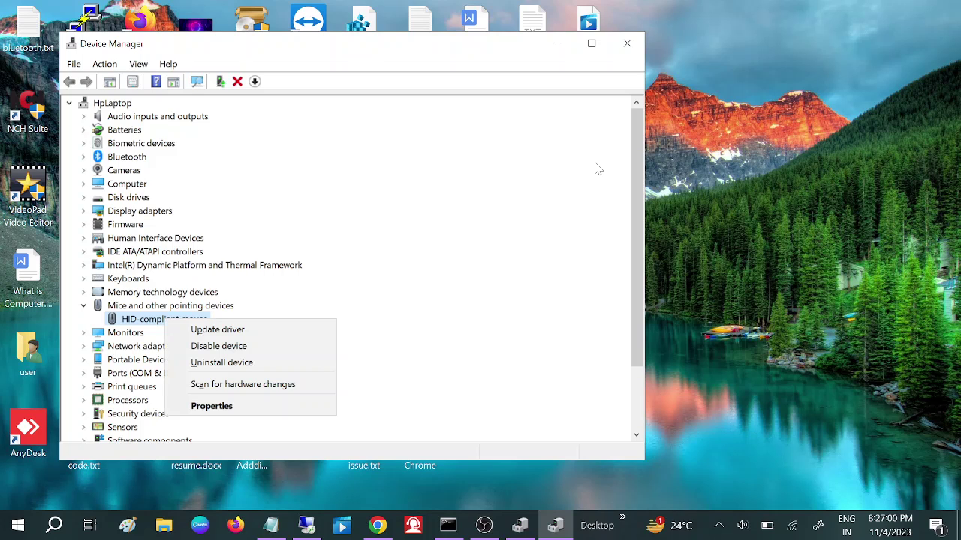
key(Down)
key(Down)
key(Down)
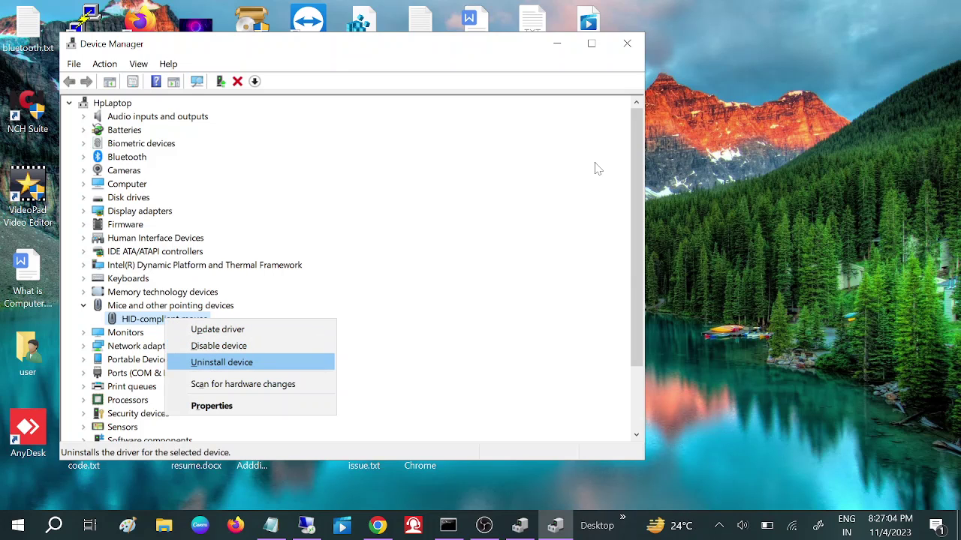
key(Return)
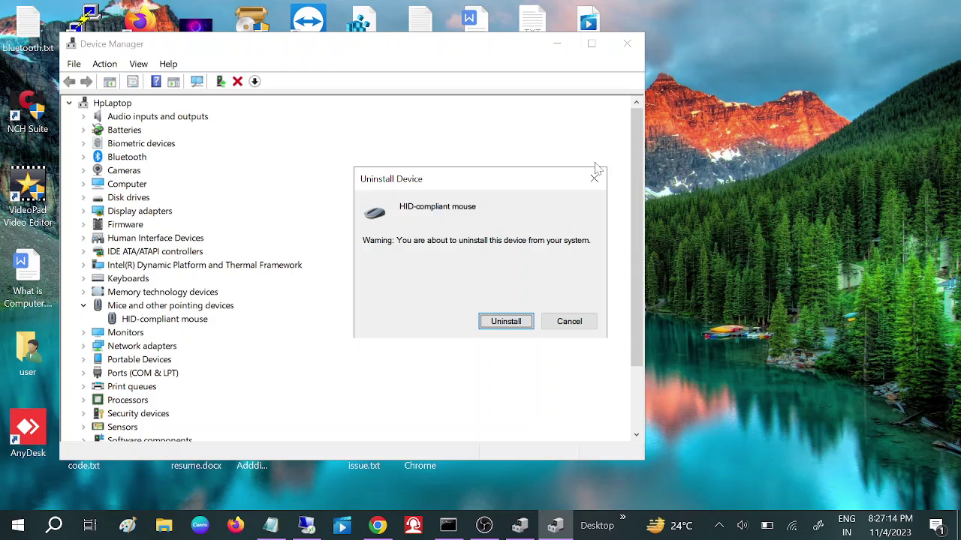
click(595, 172)
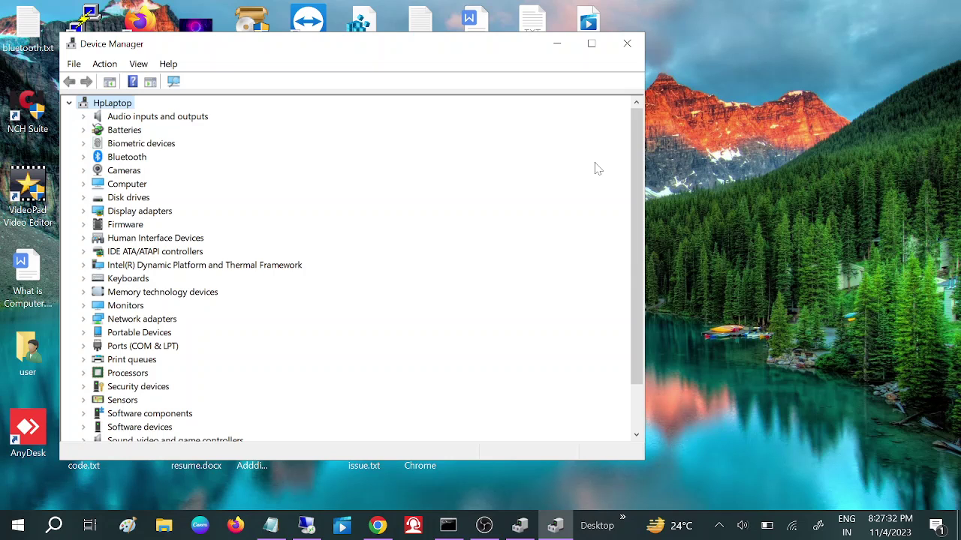
Launch Command Prompt via Run with cmd.
key(super+r)
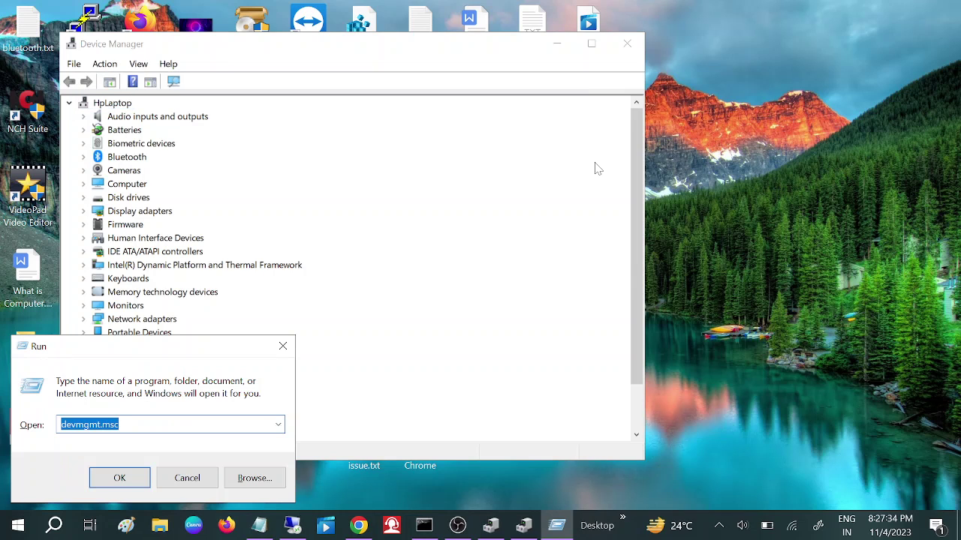
text(cmd)
key(Return)
Enter the restart command 'shudown /r /t 0' and minimise the Command Prompt window.
text(shudown /s )
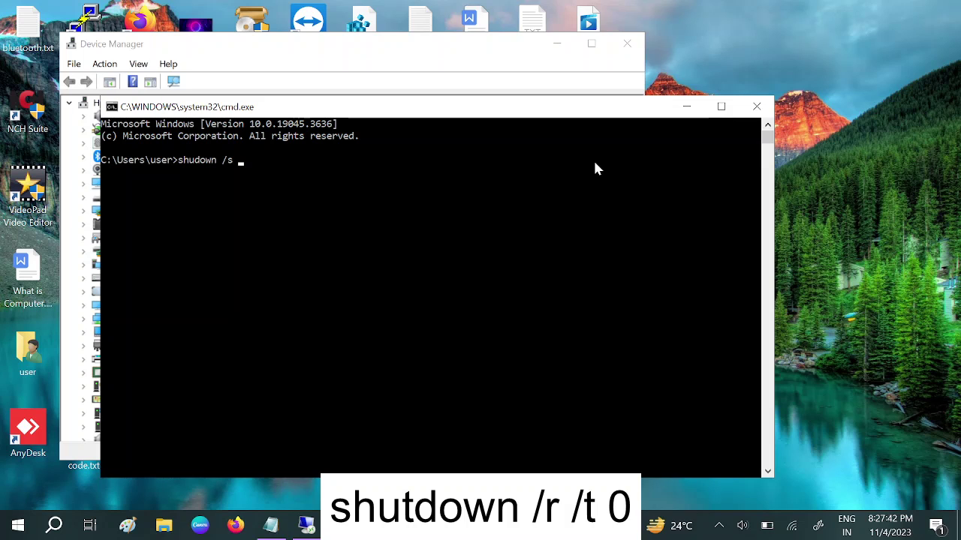
text(/t 0)
key(BackSpace)
text(r)
key(End)
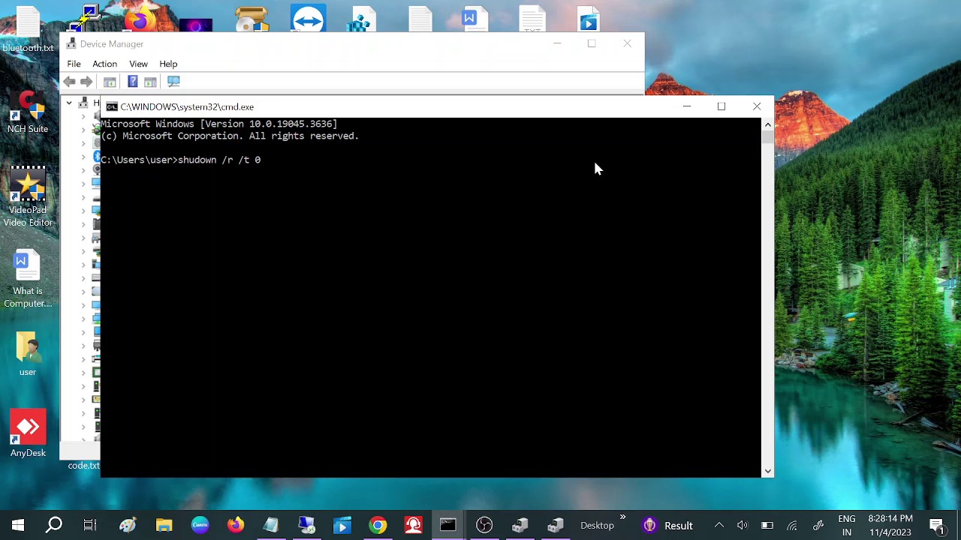
key(super+Down)
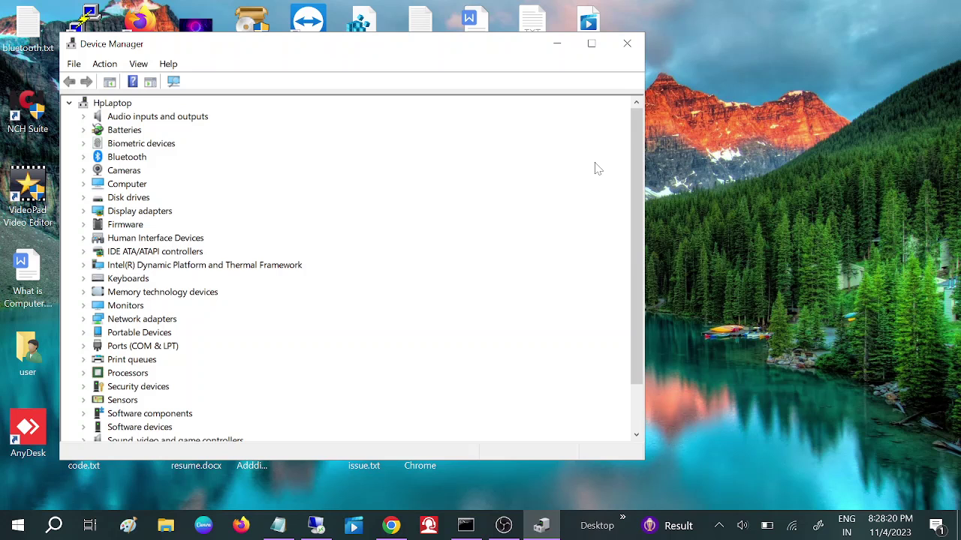
Close Device Manager and open Touchpad settings by searching 'tou'.
key(alt+F4)
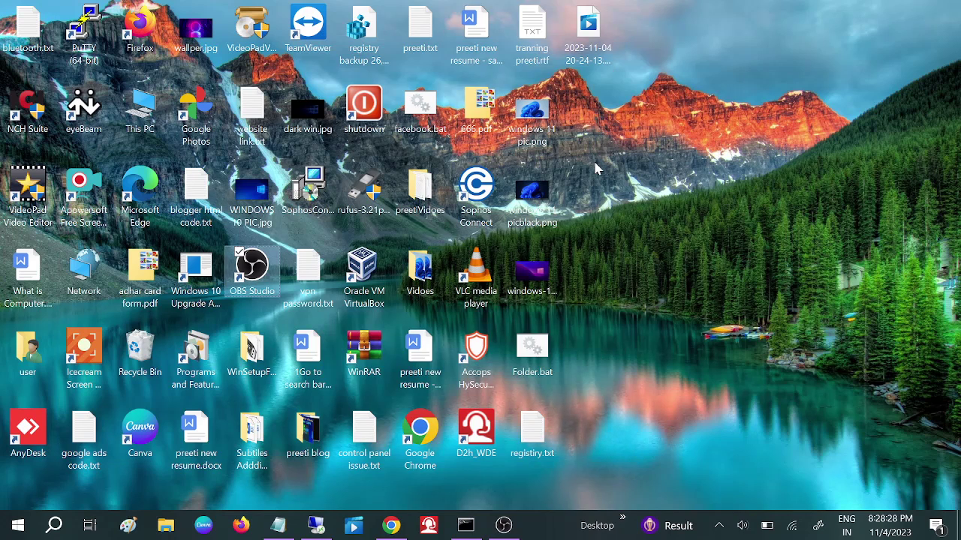
key(super+s)
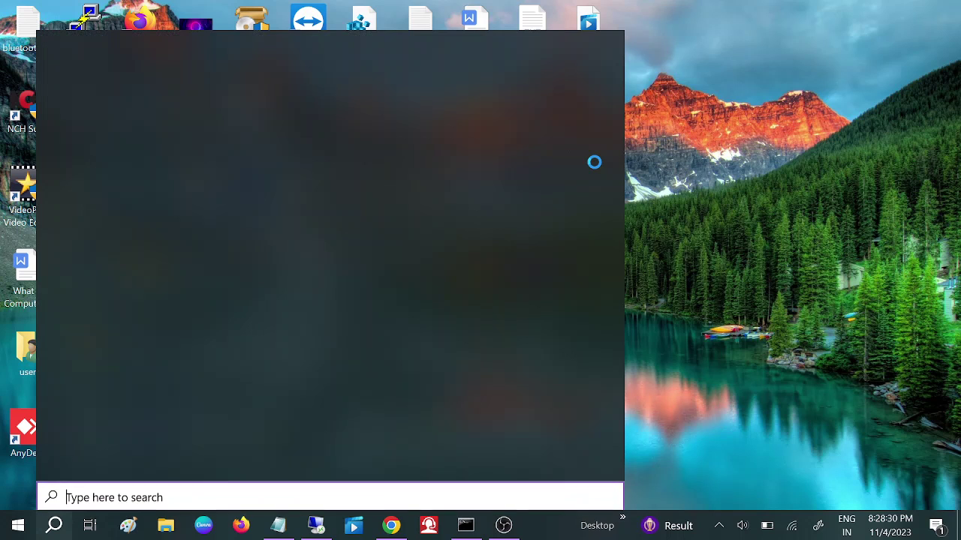
text(tou)
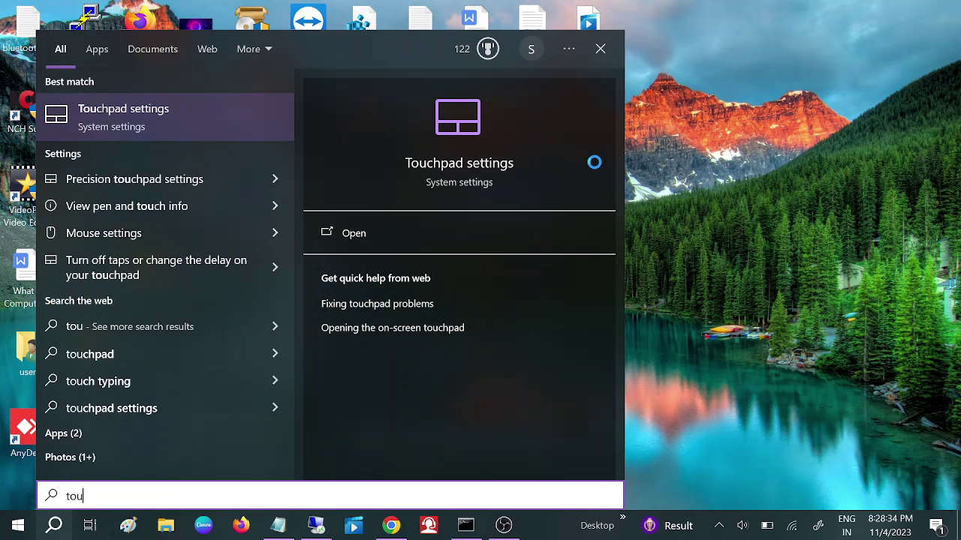
key(Return)
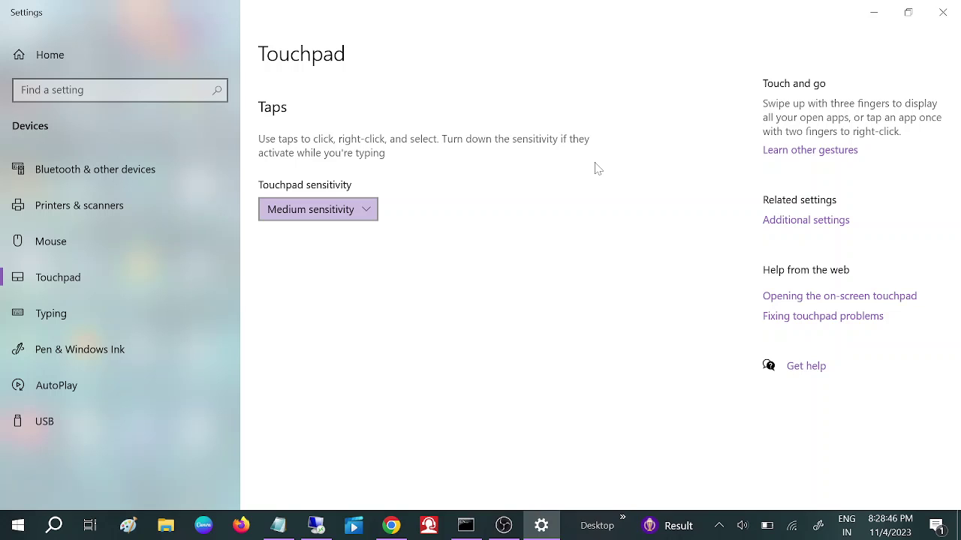
Open Mouse Properties from Additional settings and review the Buttons, Pointers and Pointer Options tabs.
key(Tab)
key(Tab)
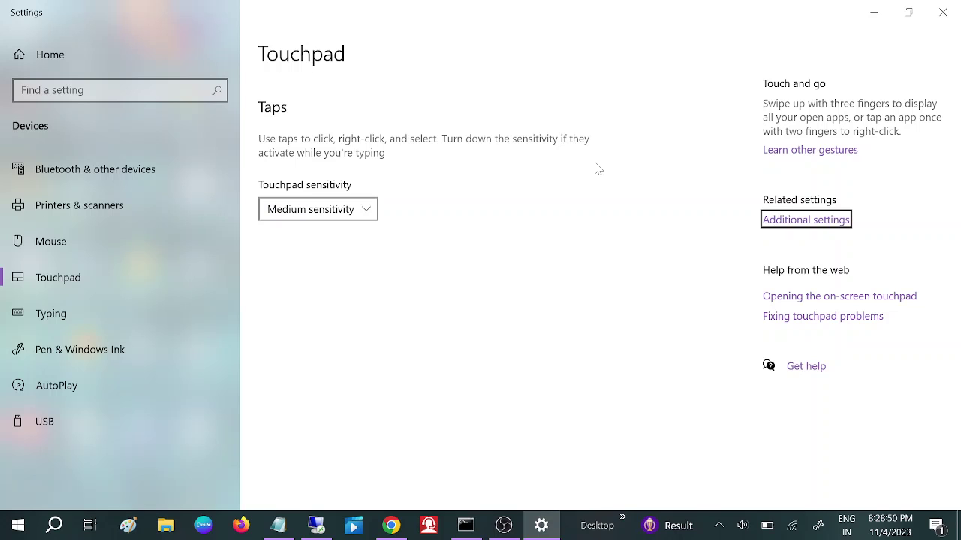
key(Return)
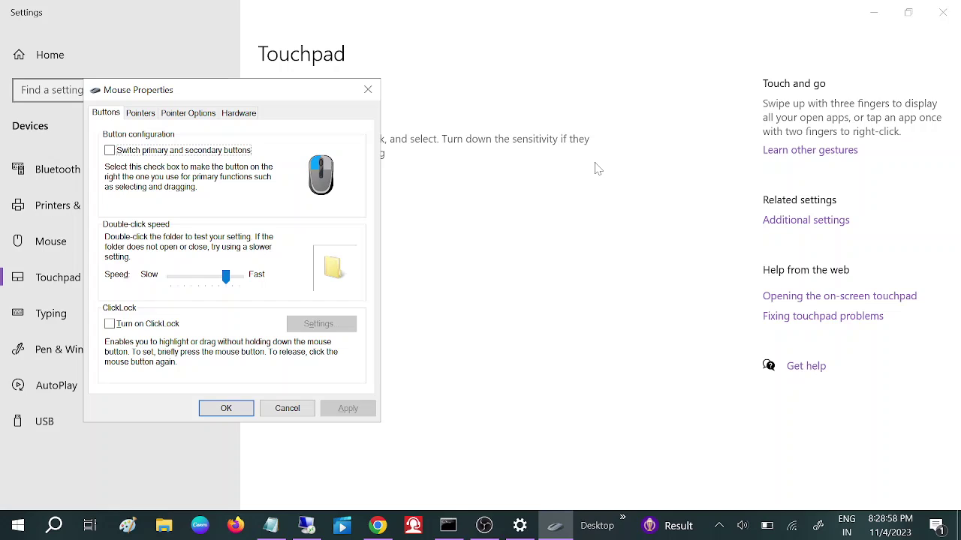
key(Tab)
key(Tab)
key(Tab)
key(Tab)
key(Tab)
key(Right)
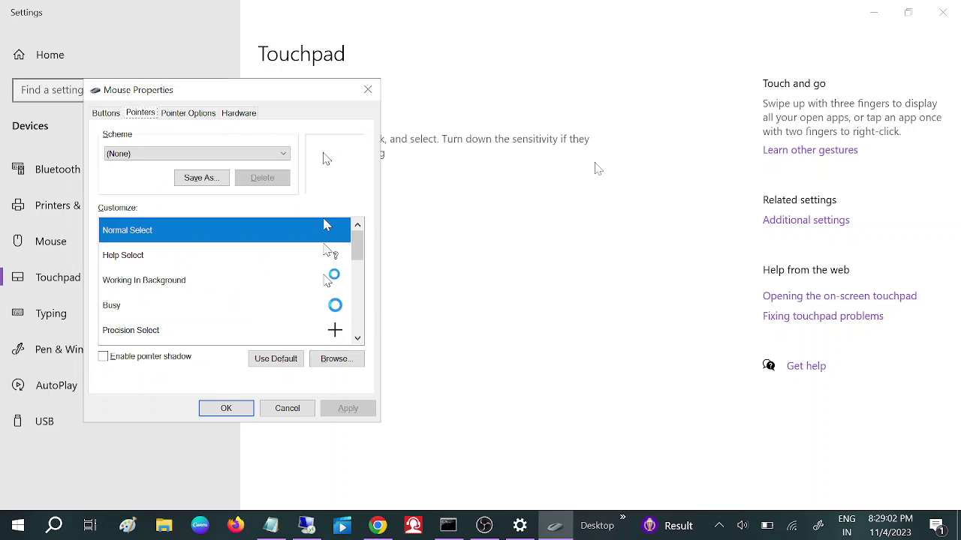
key(Right)
key(Right)
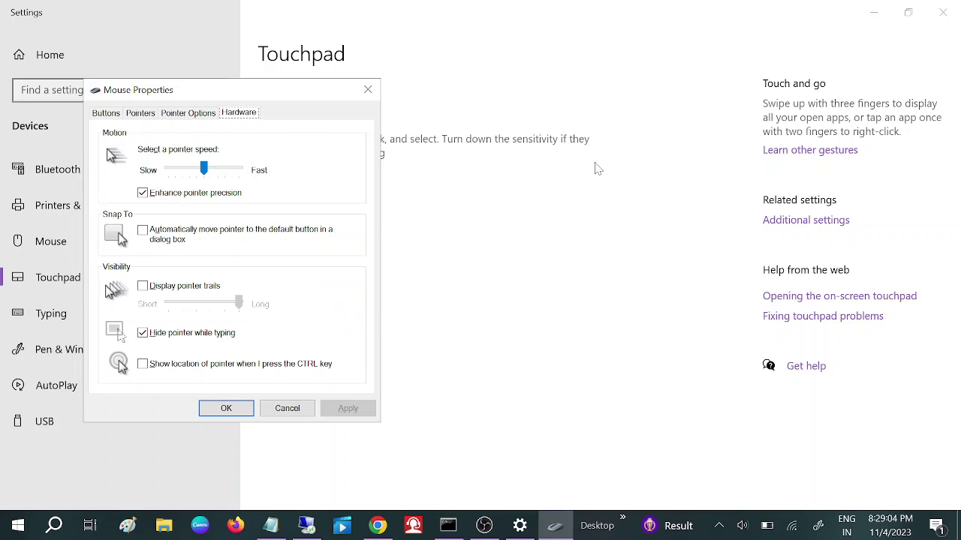